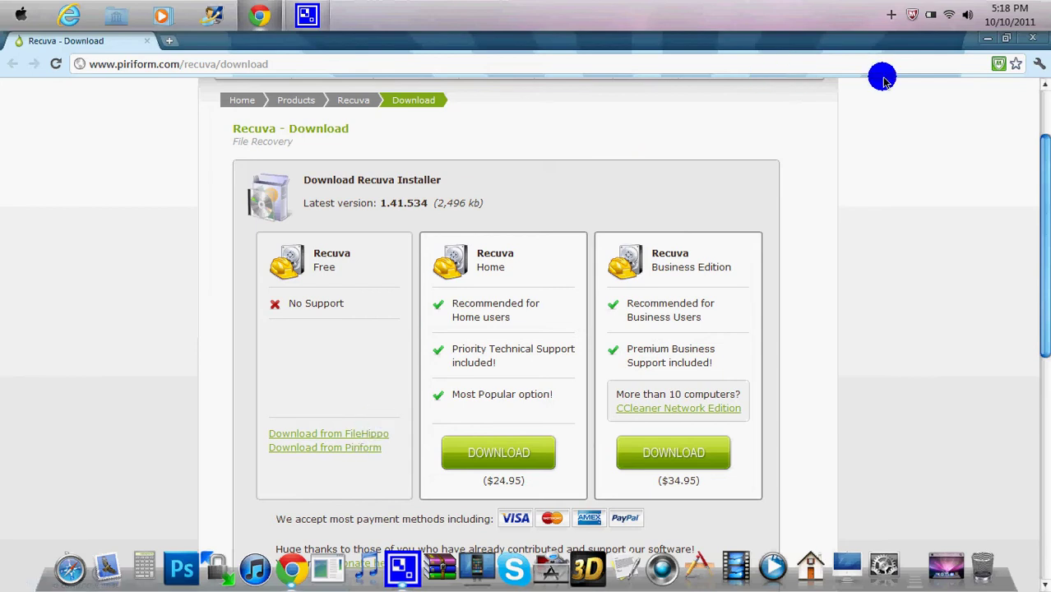
- Minimize the Chrome window showing the Recuva download page to reveal the desktop
click(995, 47)
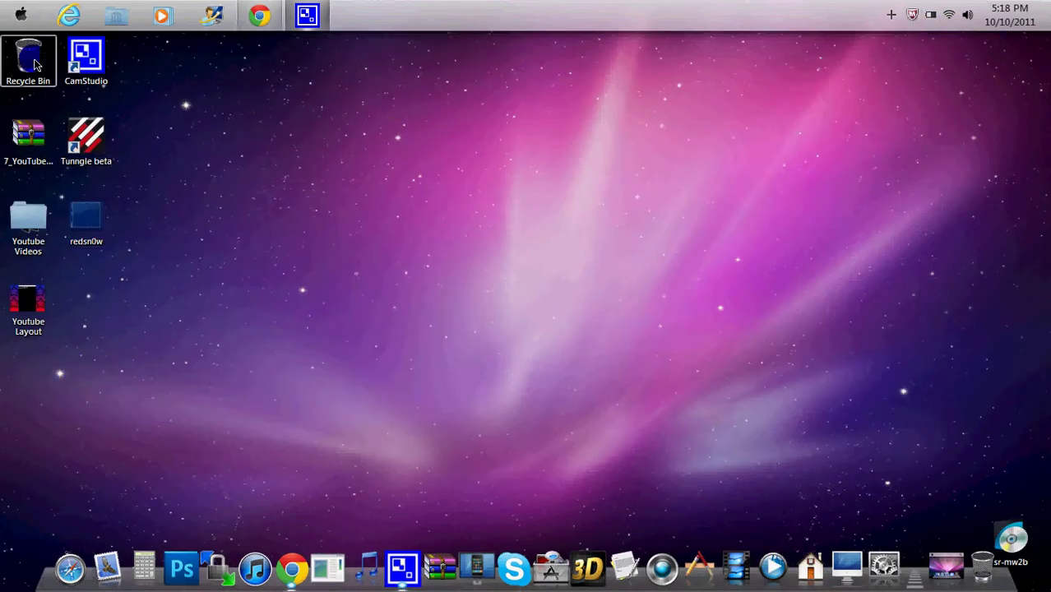
- Launch Recuva from the Start menu and return its wizard to the welcome page
click(22, 15)
click(71, 327)
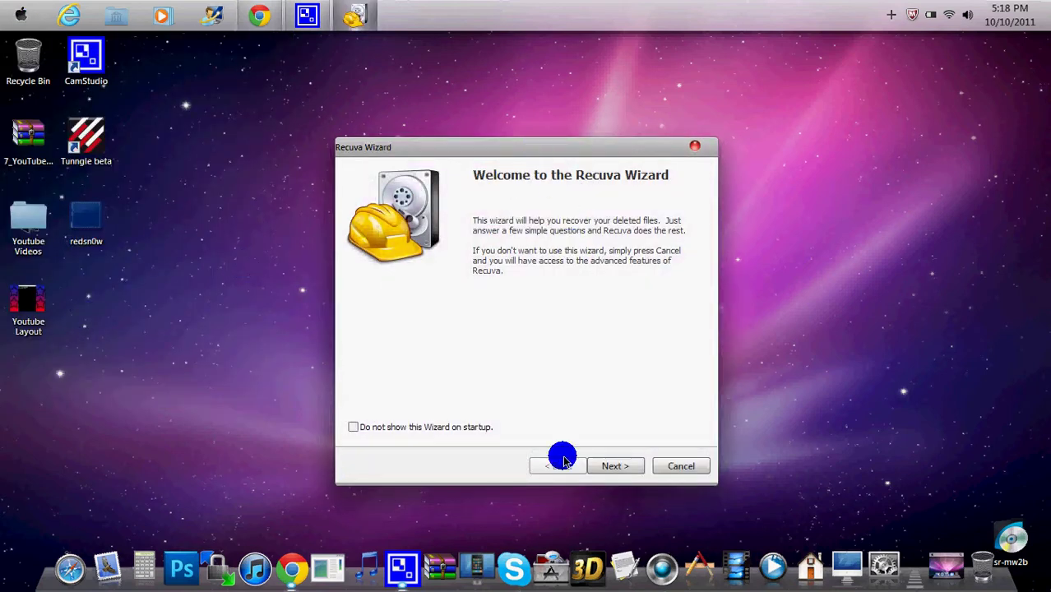
click(626, 467)
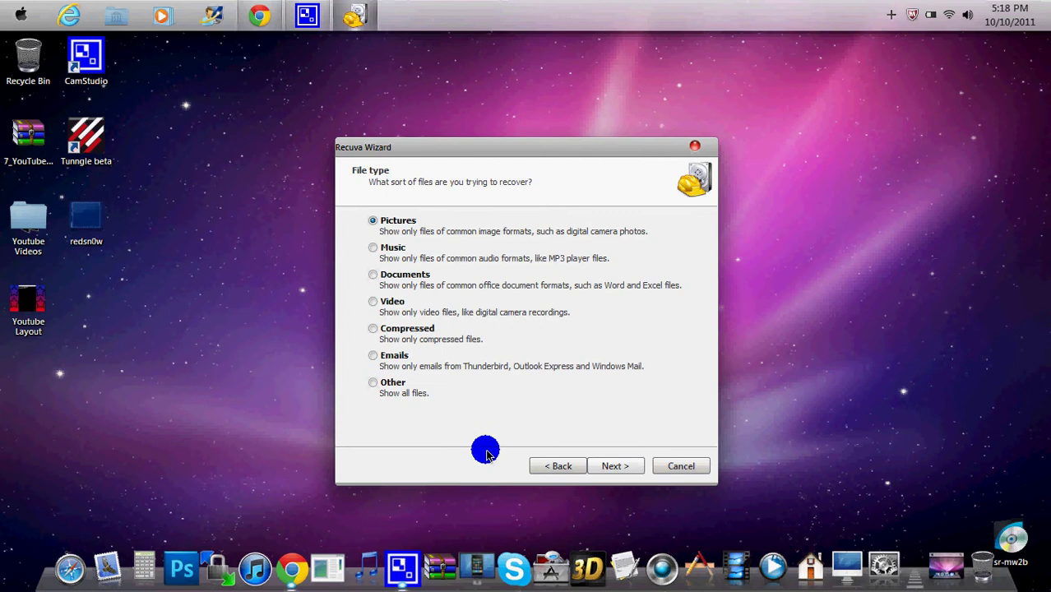
click(562, 466)
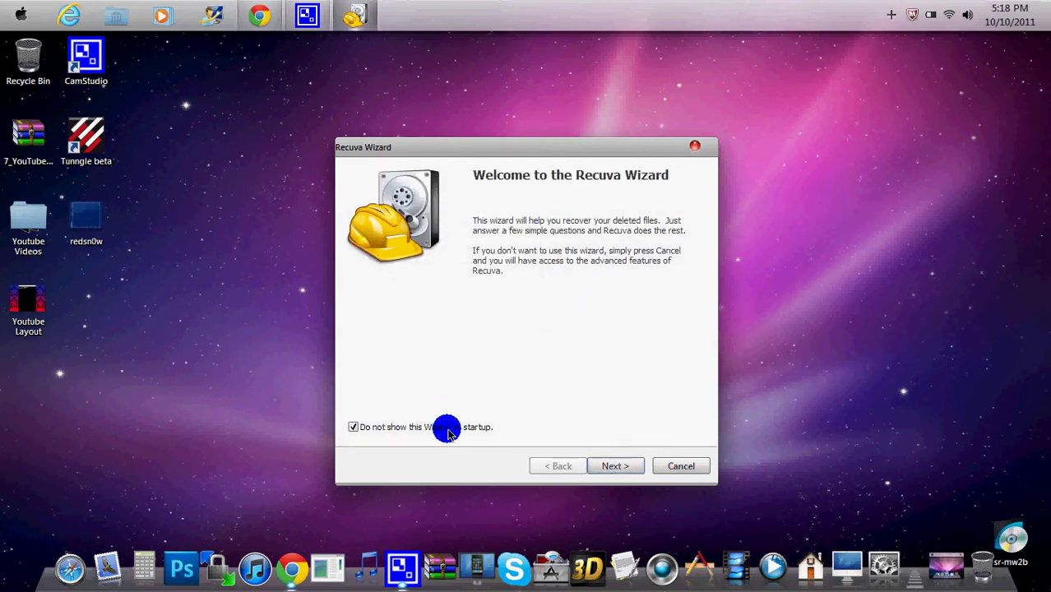
- Leave the wizard for the main Recuva window and maximize it to fill the screen
click(685, 467)
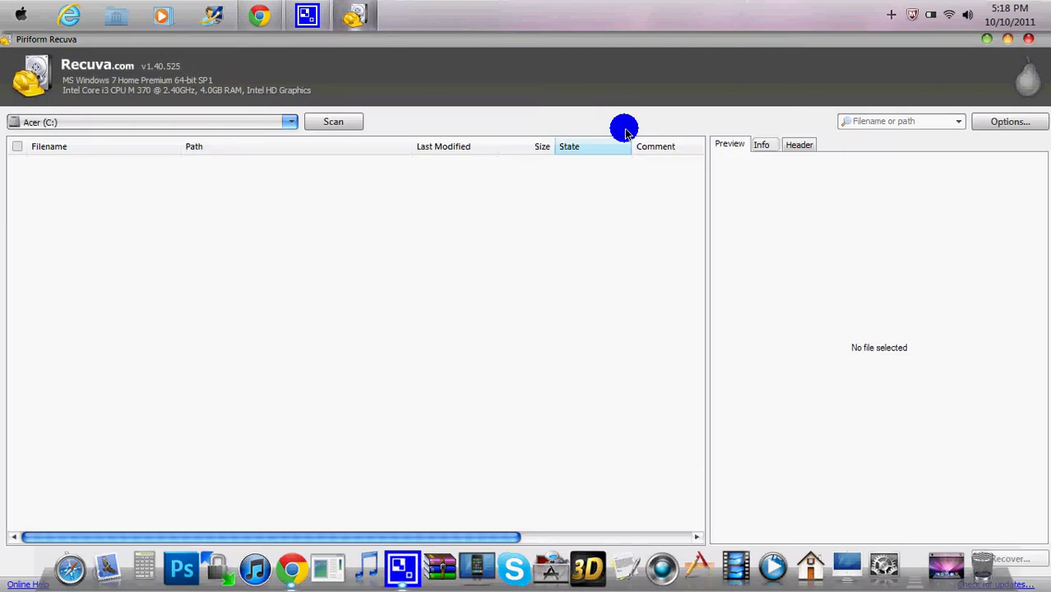
click(1008, 42)
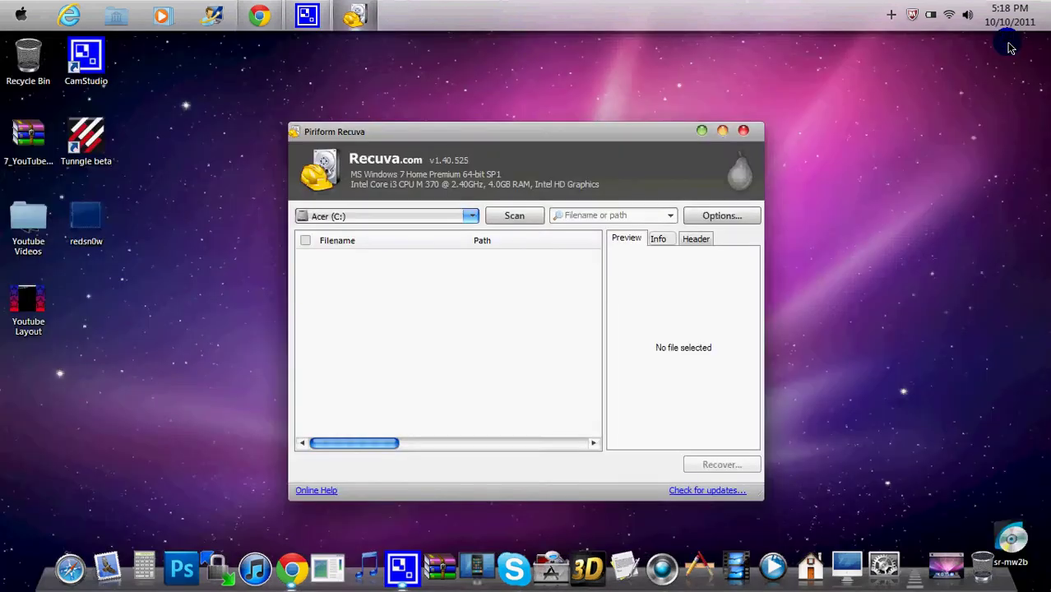
click(724, 129)
- Keep Acer (C:) as the scan drive and set the file filter to Pictures
click(235, 124)
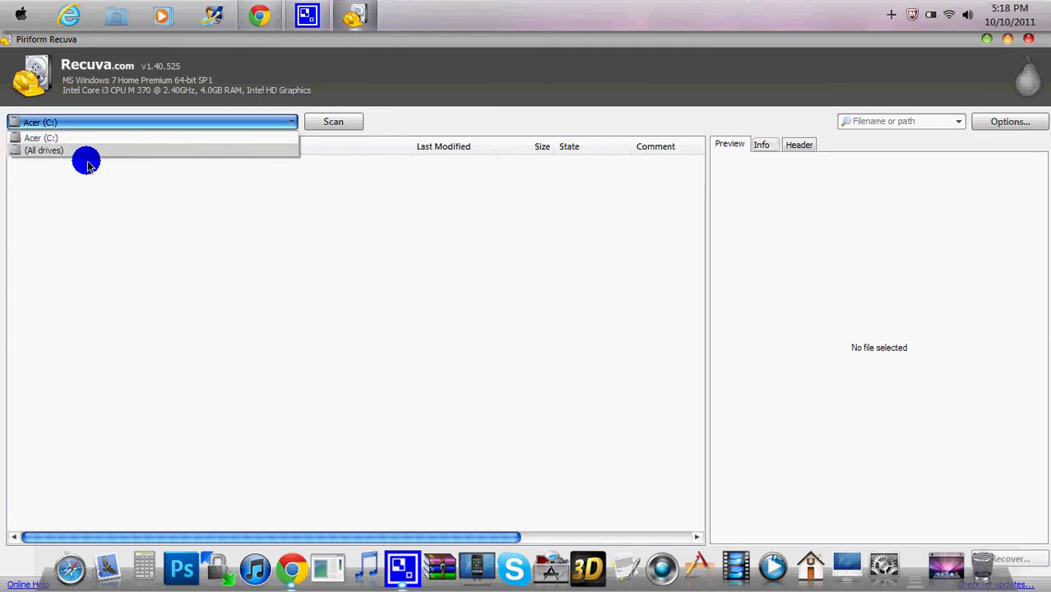
click(218, 137)
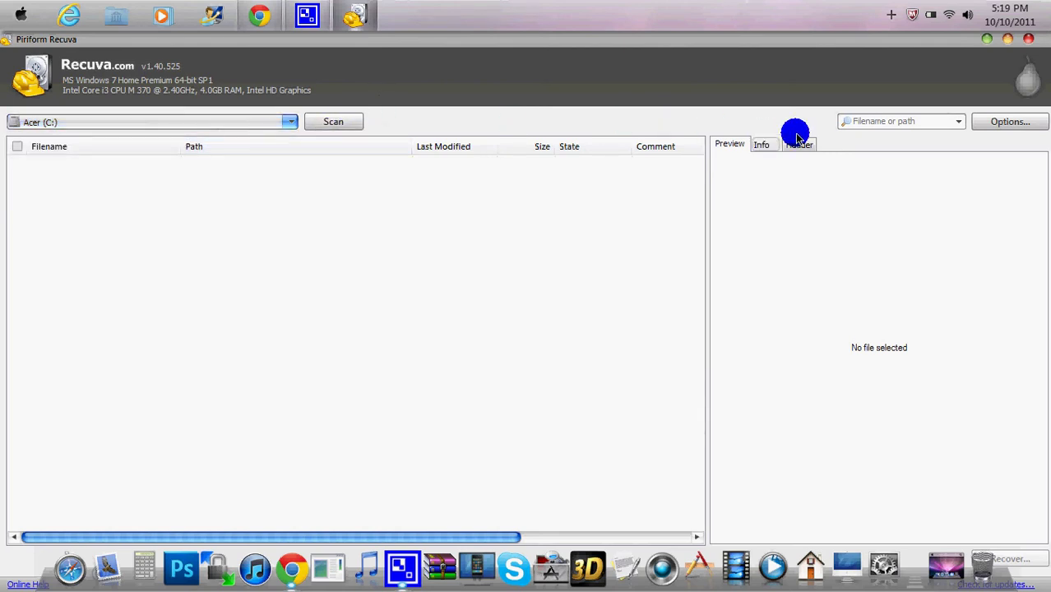
click(956, 124)
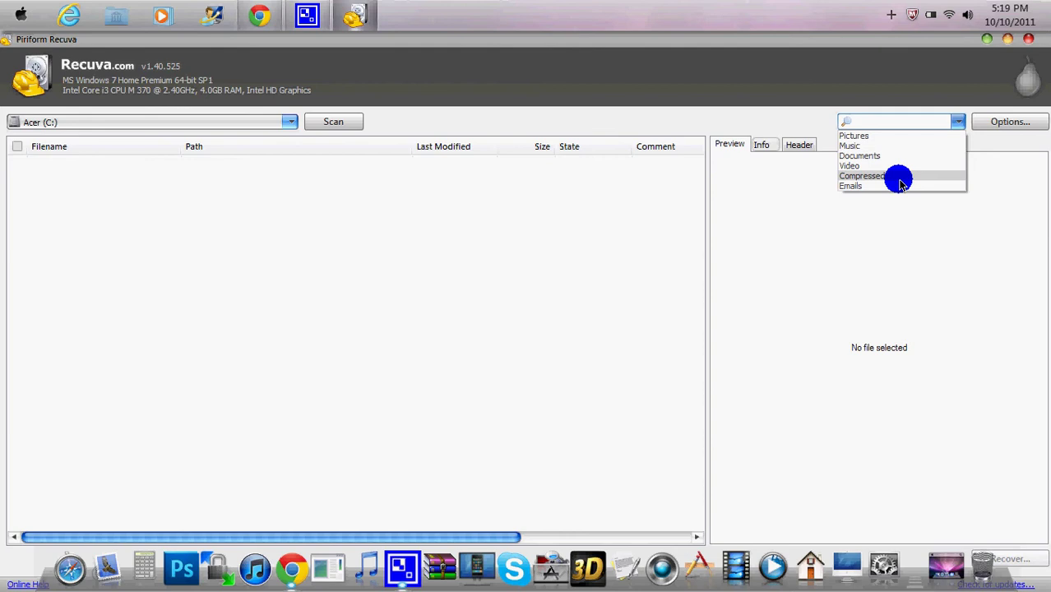
click(922, 137)
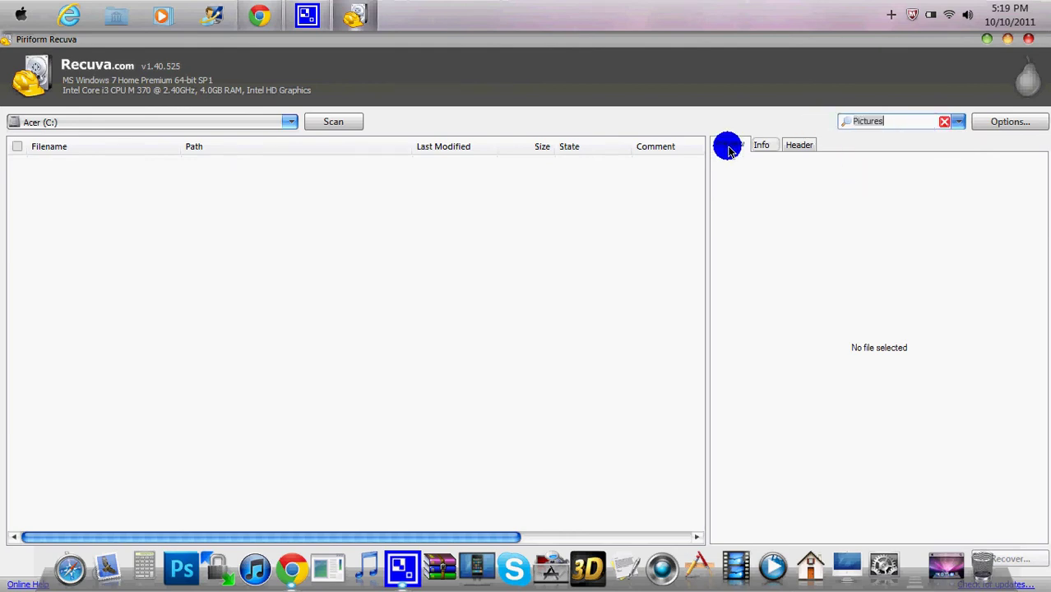
- Scan drive C: for deleted pictures and wait for the 16 results to list
click(328, 123)
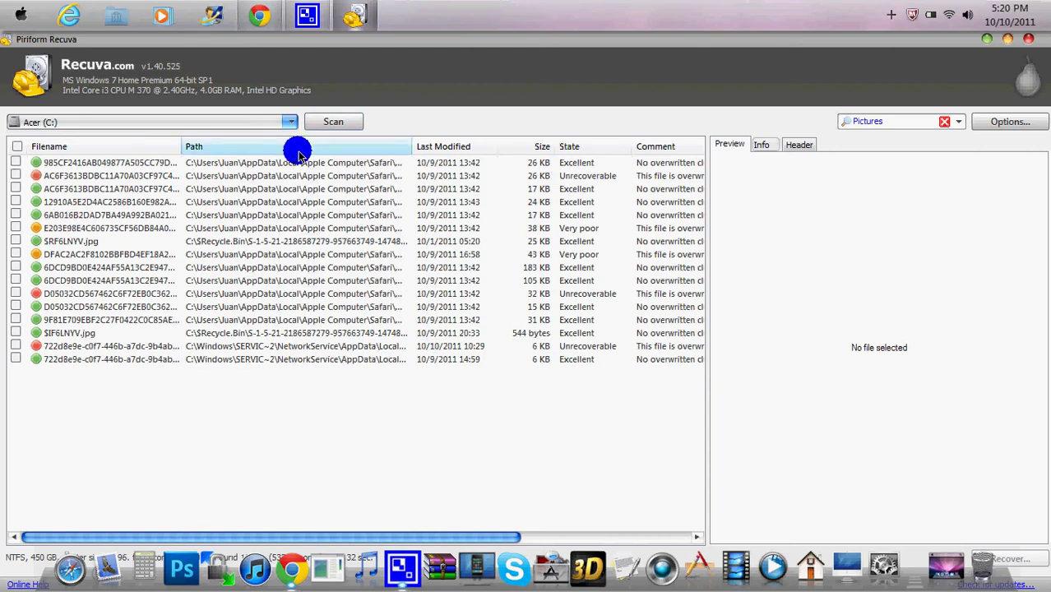
- Check the first found ShortURL.com picture and recover it to the Desktop, accepting same-drive restore
click(164, 163)
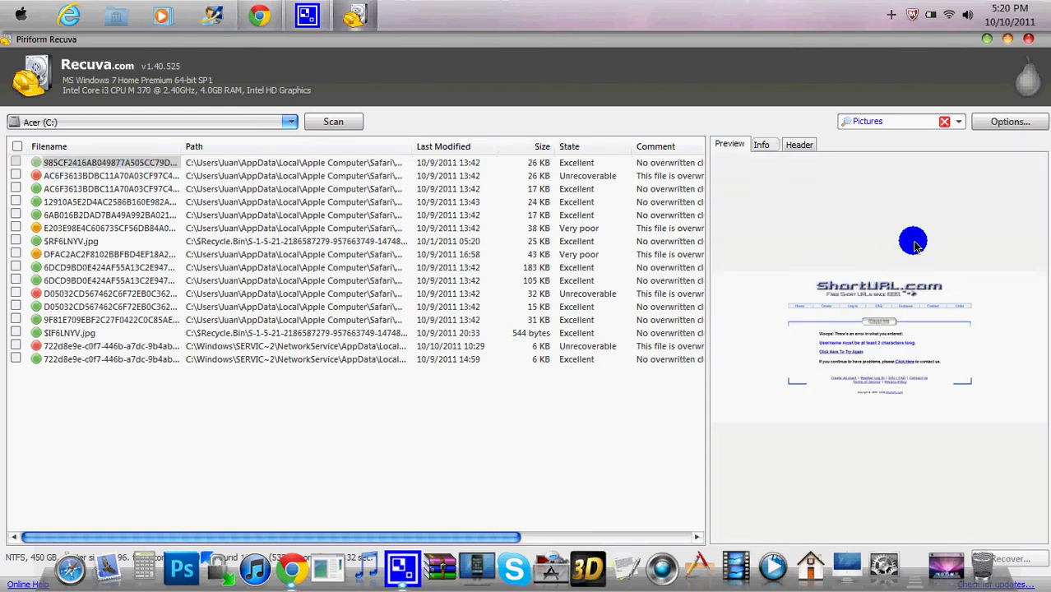
click(16, 162)
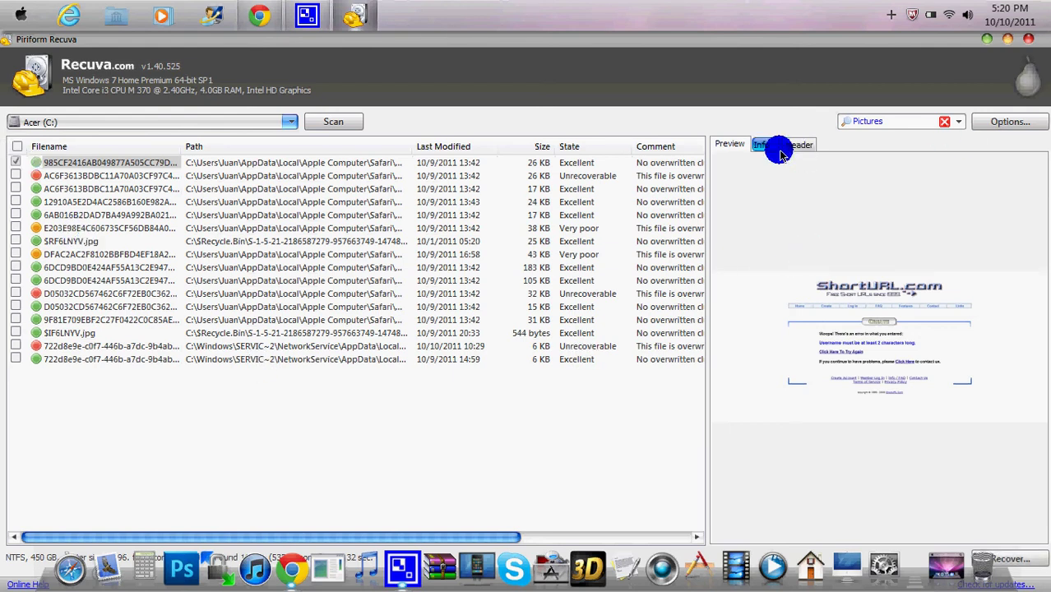
click(1007, 39)
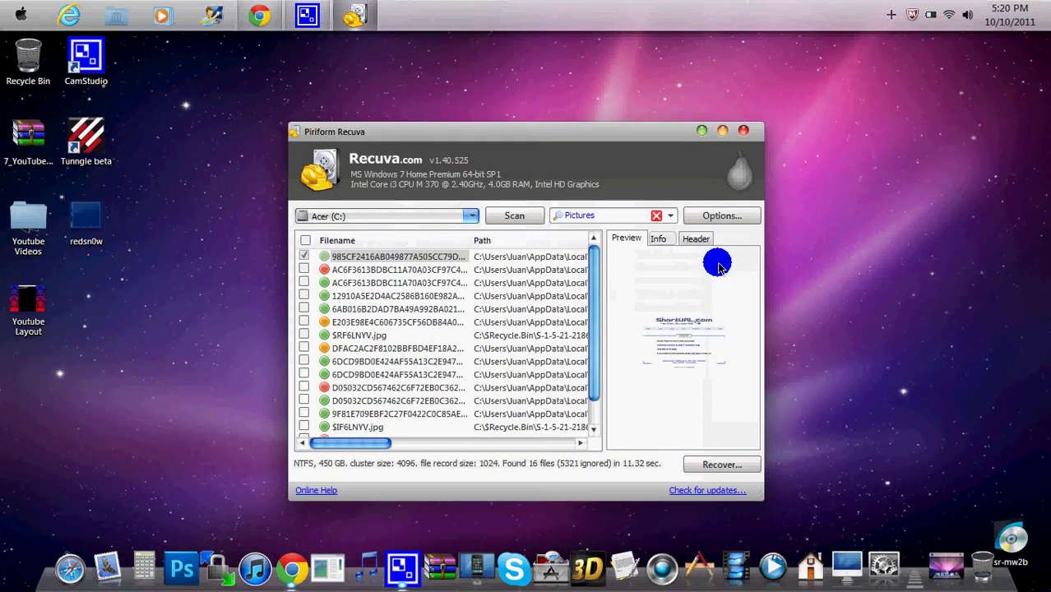
click(720, 466)
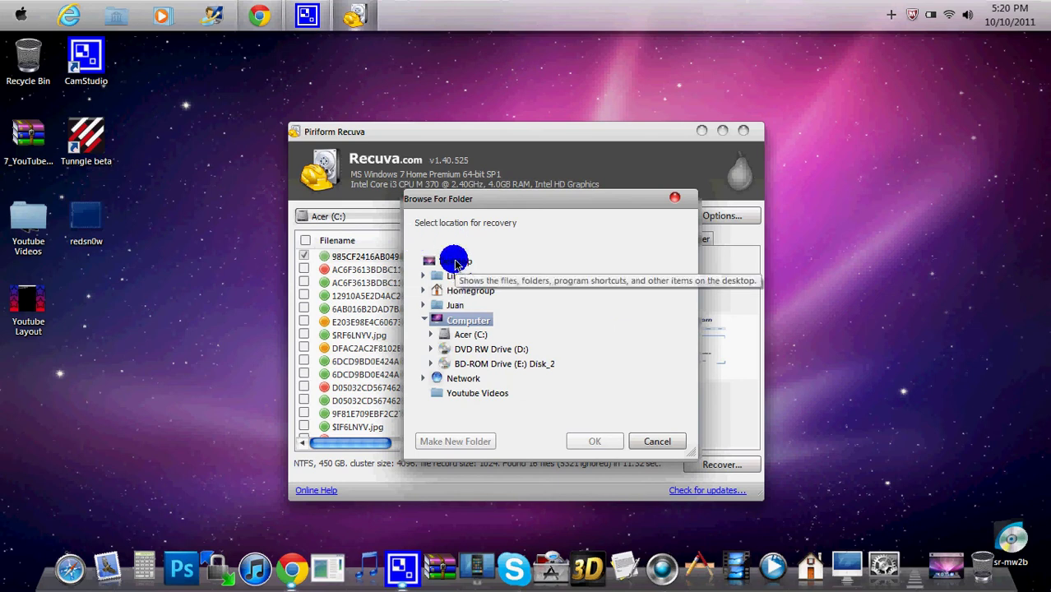
click(433, 260)
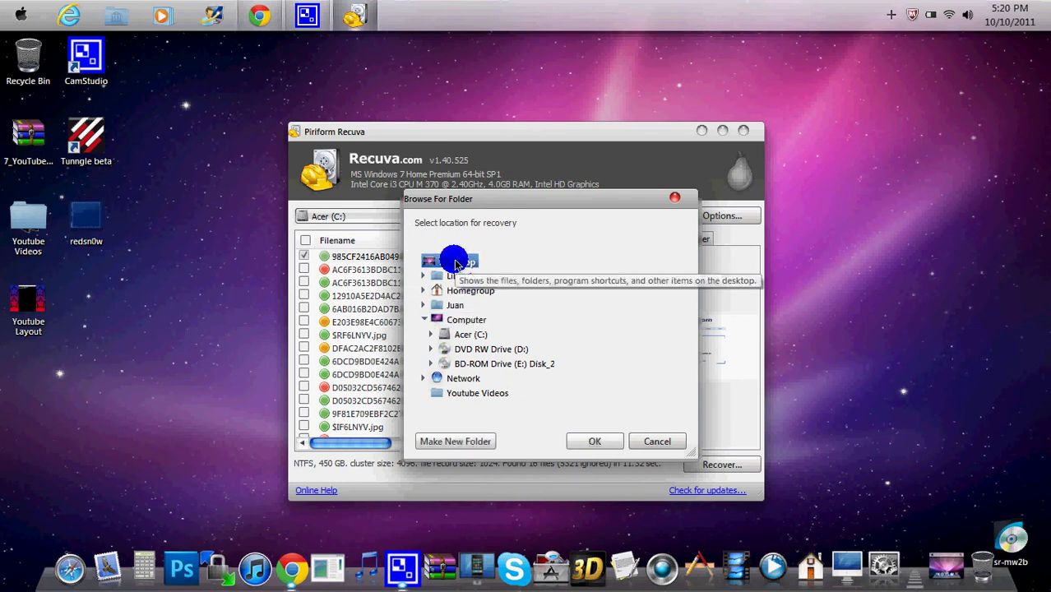
click(600, 442)
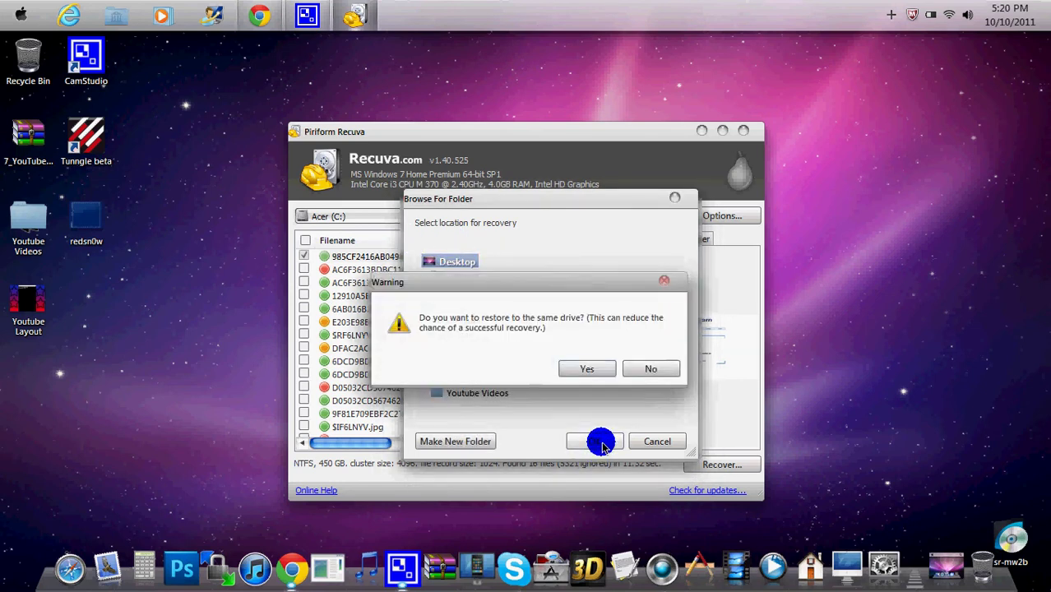
click(591, 369)
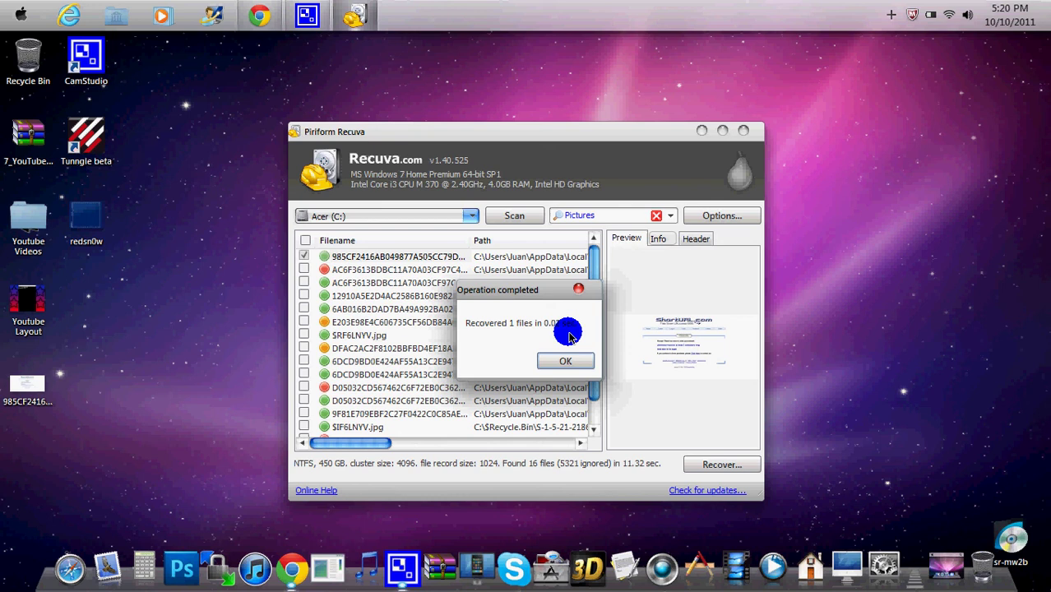
- Open the recovered image in Photo Gallery to verify it, then move it to the Recycle Bin
click(567, 362)
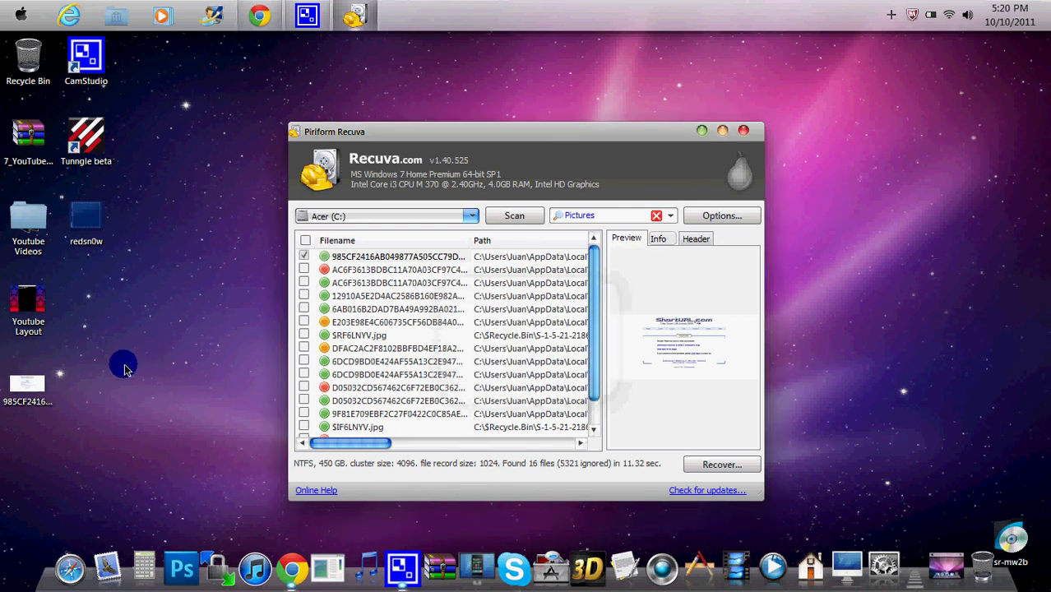
double_click(41, 393)
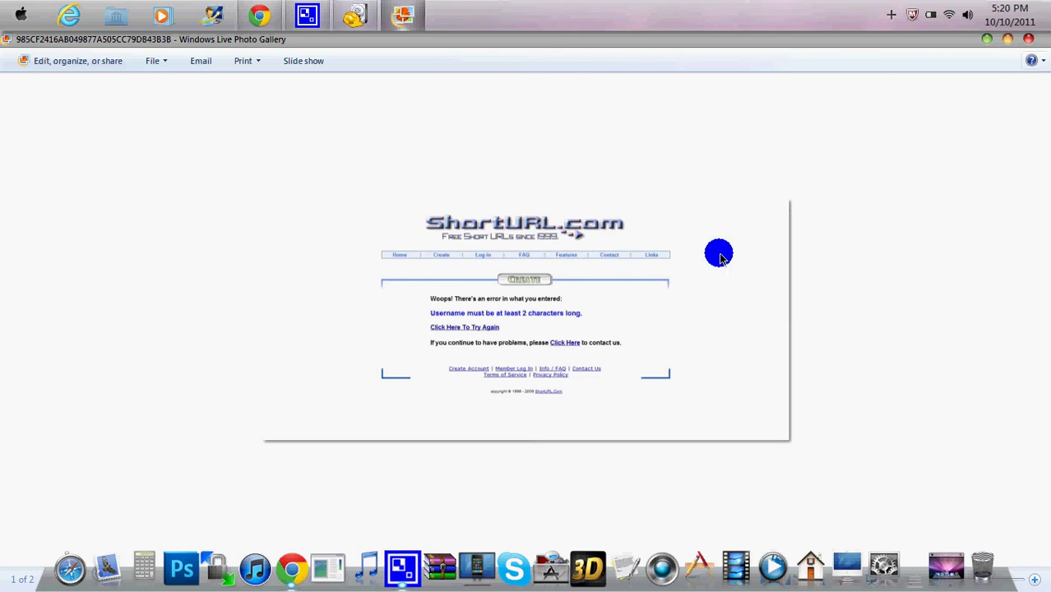
click(1018, 37)
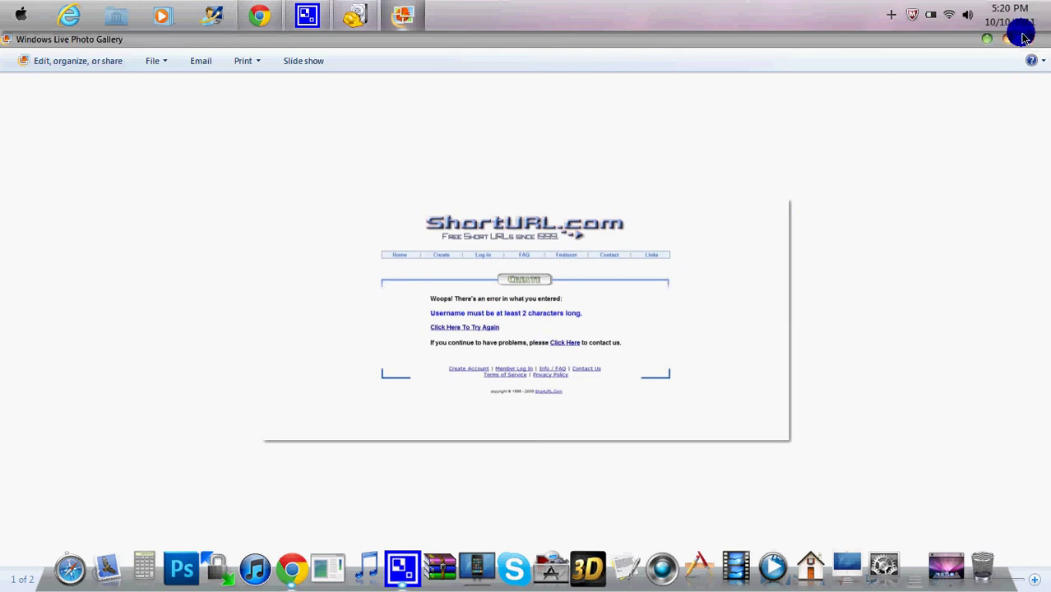
drag(43, 402, 50, 74)
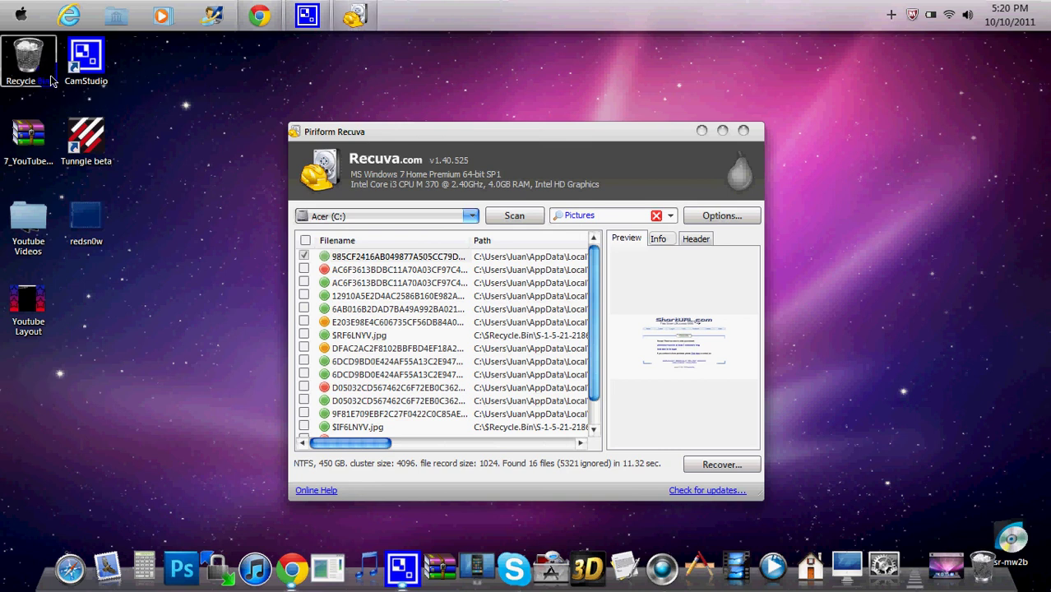
- Permanently delete the recovered image from the Recycle Bin and close the empty bin
double_click(50, 75)
click(514, 176)
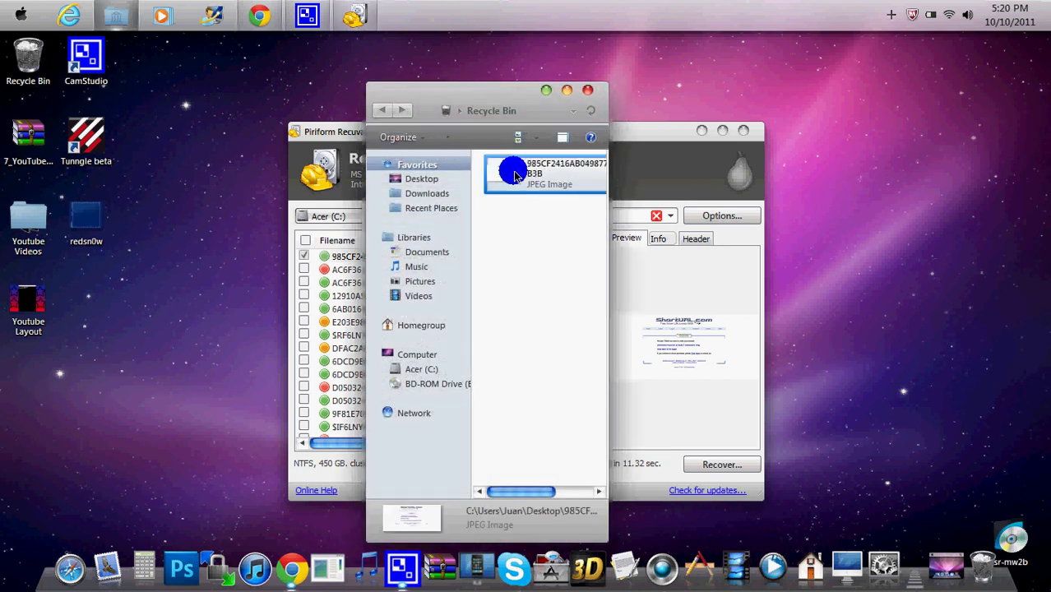
right_click(514, 176)
click(539, 224)
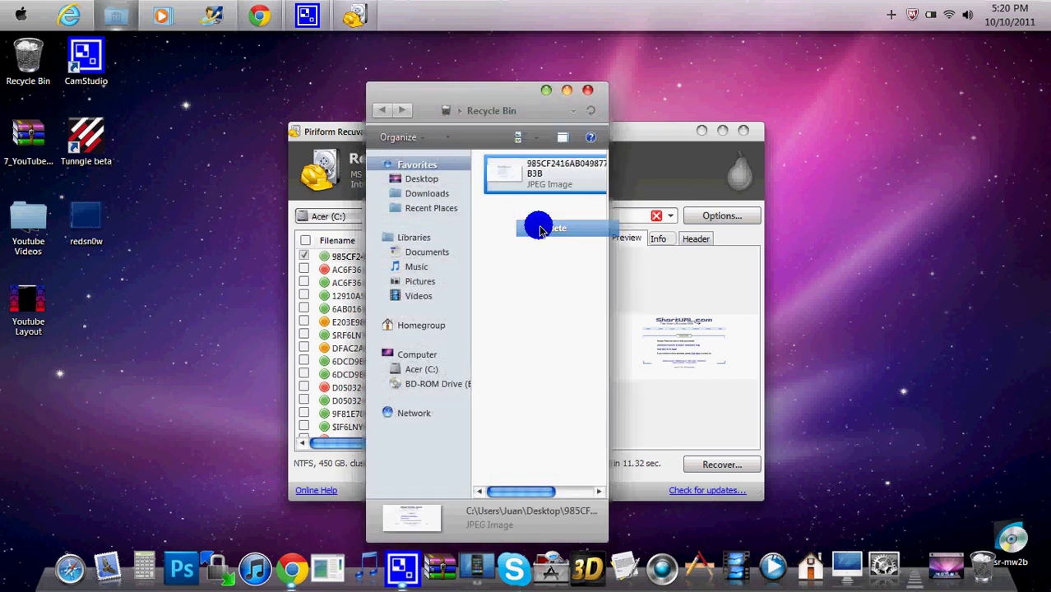
click(606, 355)
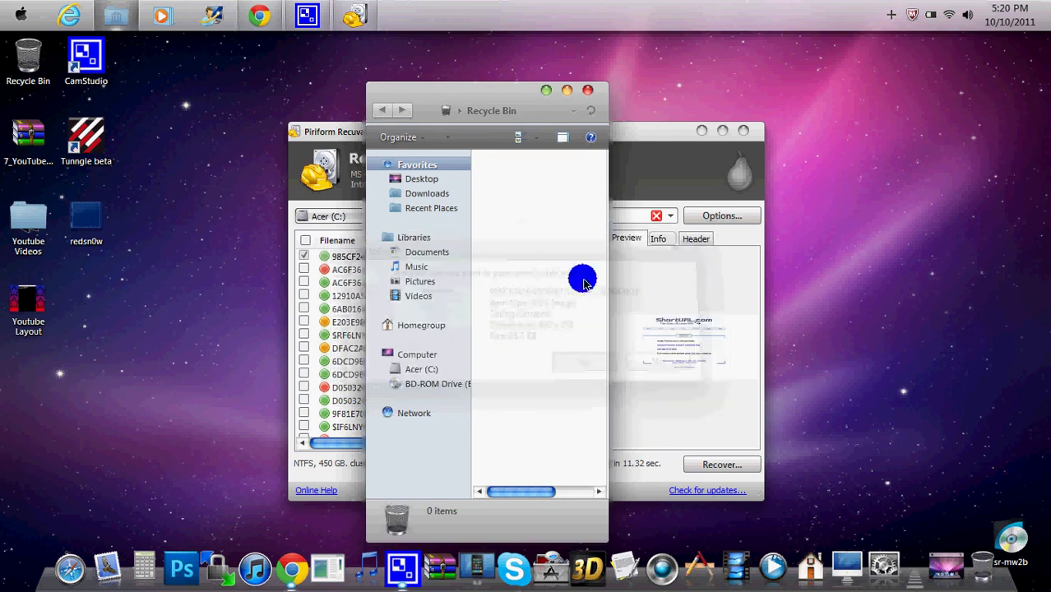
click(588, 90)
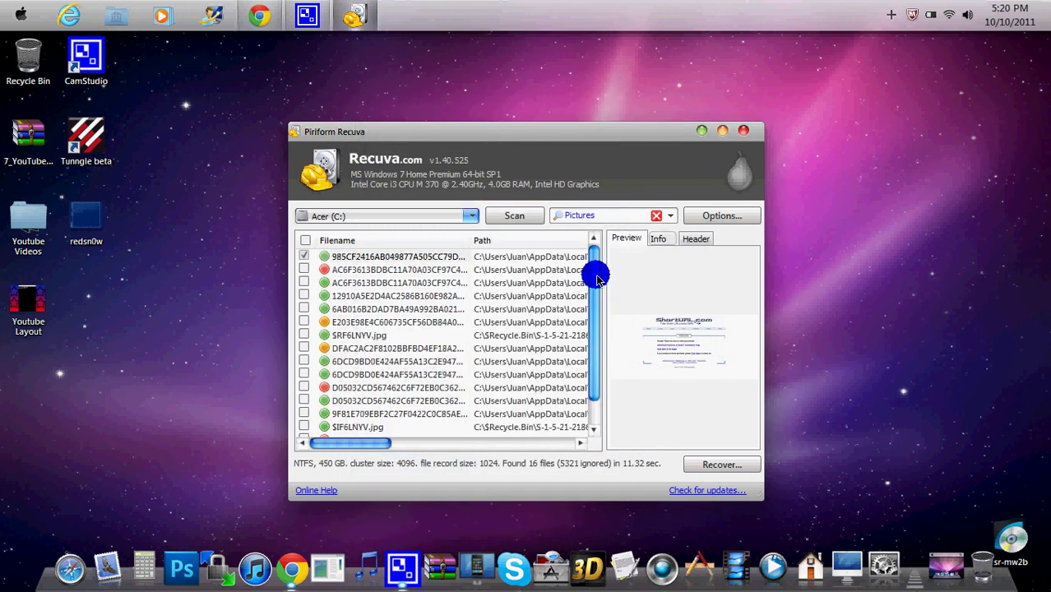
- Show the CamStudio window from the hidden tray icons to check the recording is running
mouse_move(596, 280)
mouse_down()
mouse_move(598, 329)
mouse_move(648, 186)
mouse_up()
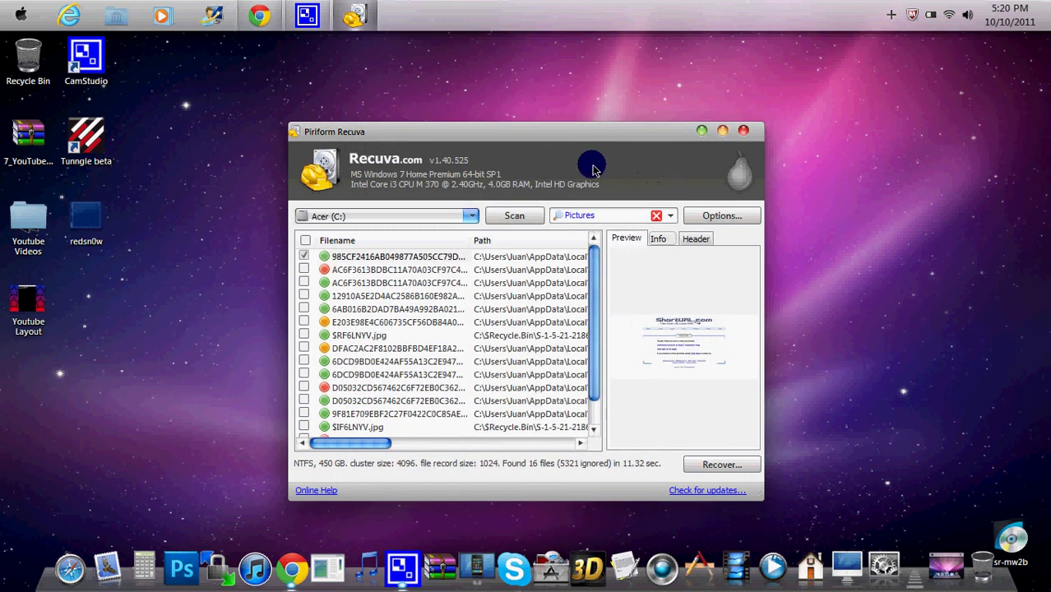
click(891, 17)
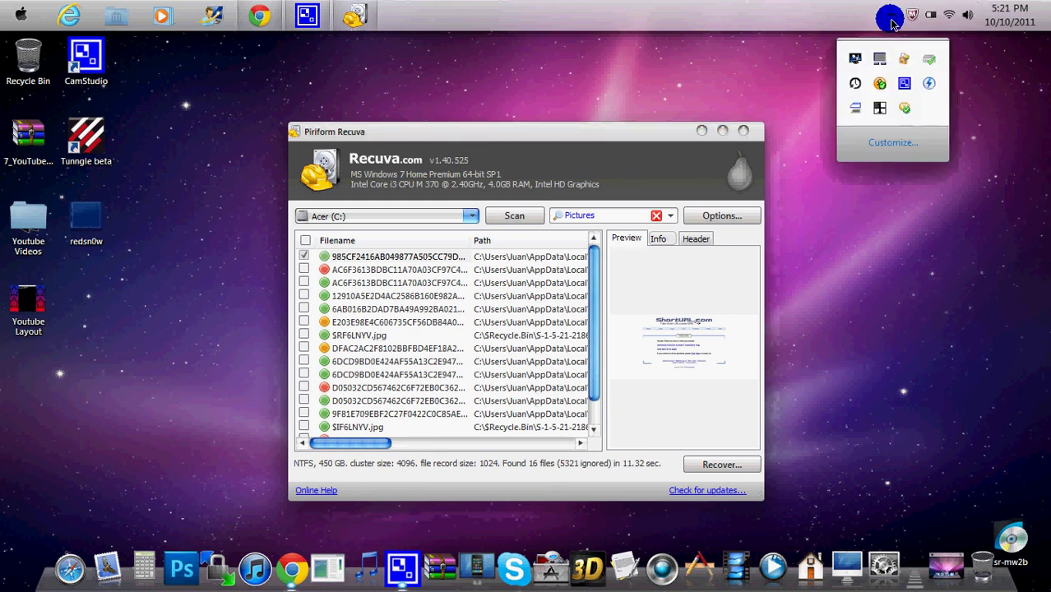
click(903, 86)
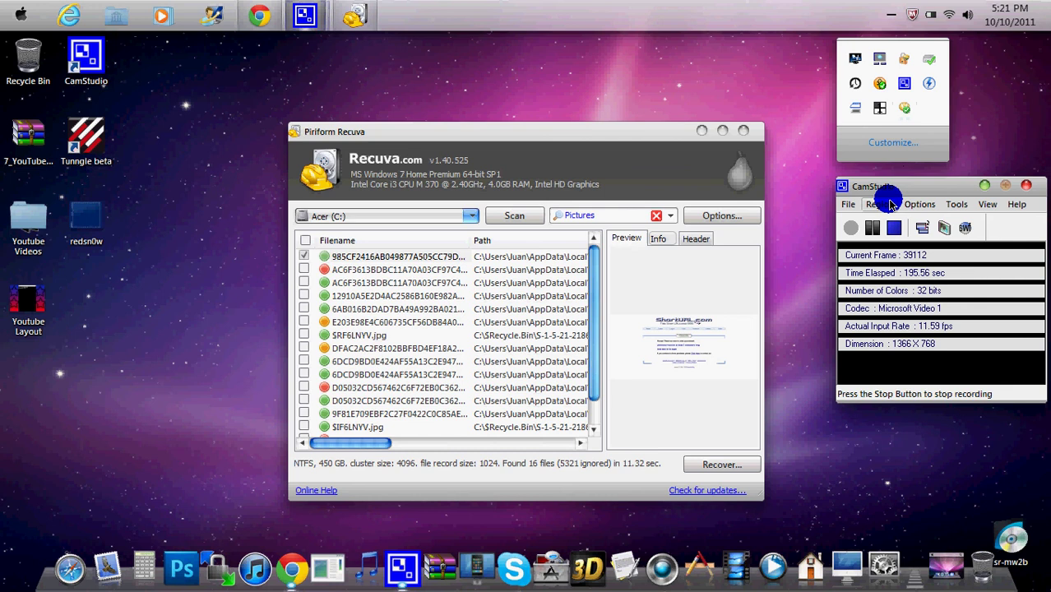